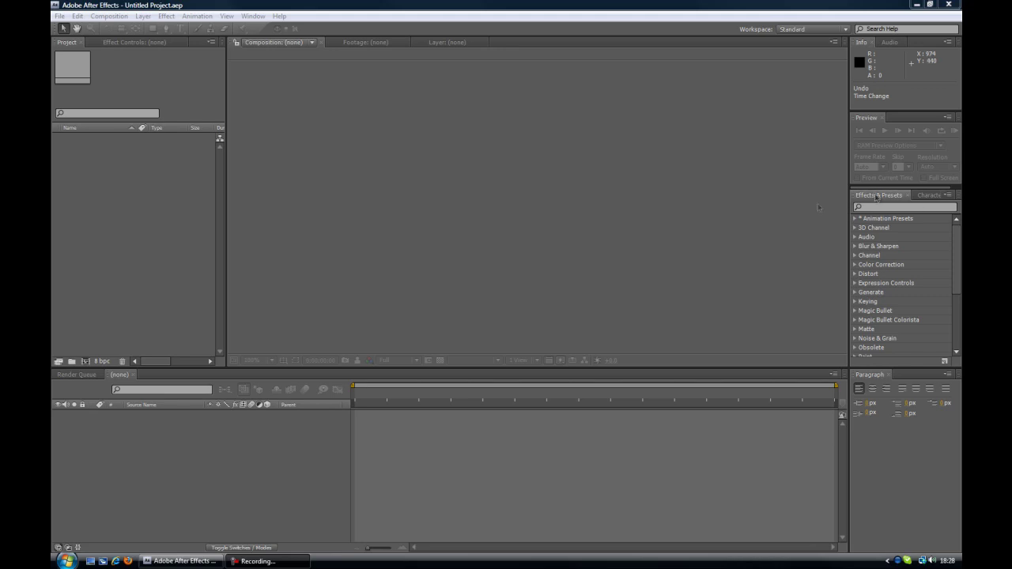
- Import the shutterstock_skiers movie as footage and create a new composition from it
double_click(94, 199)
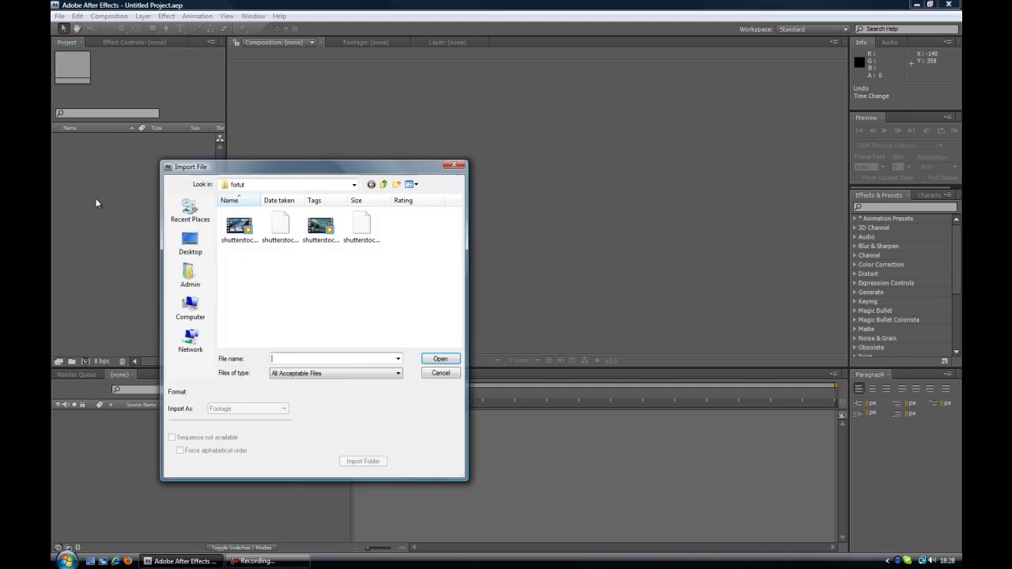
click(236, 226)
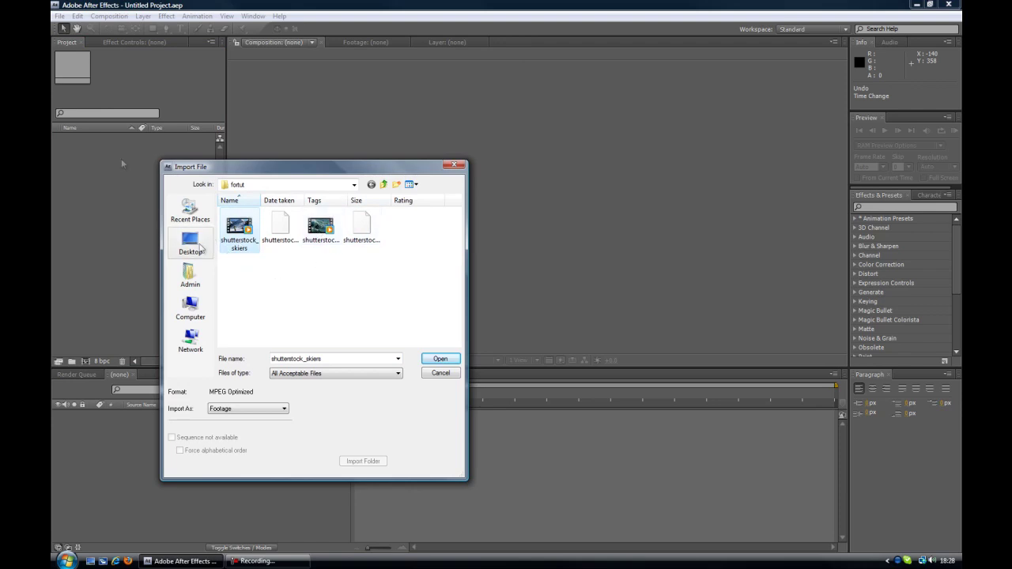
click(440, 360)
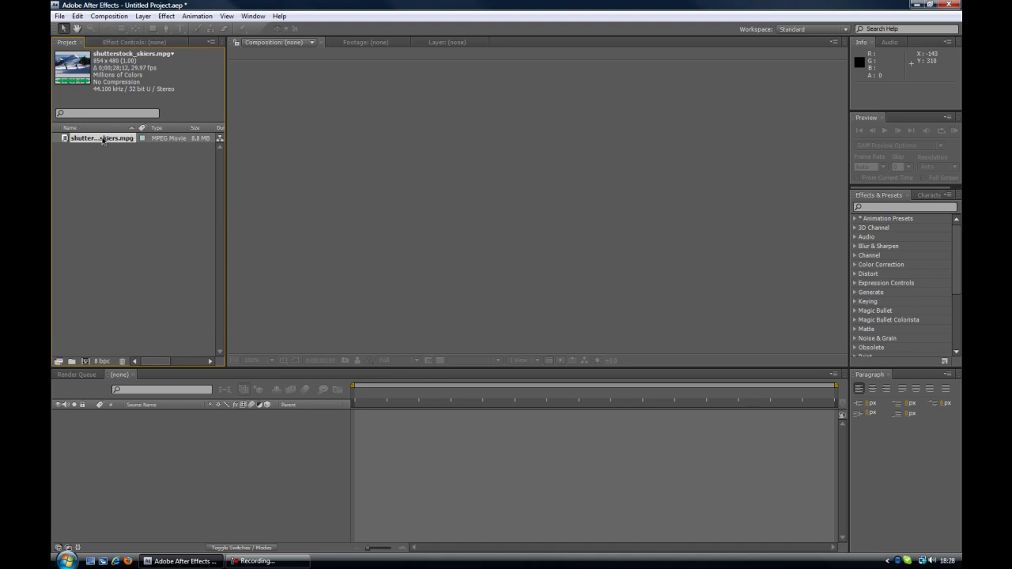
drag(81, 142, 94, 165)
drag(104, 340, 86, 362)
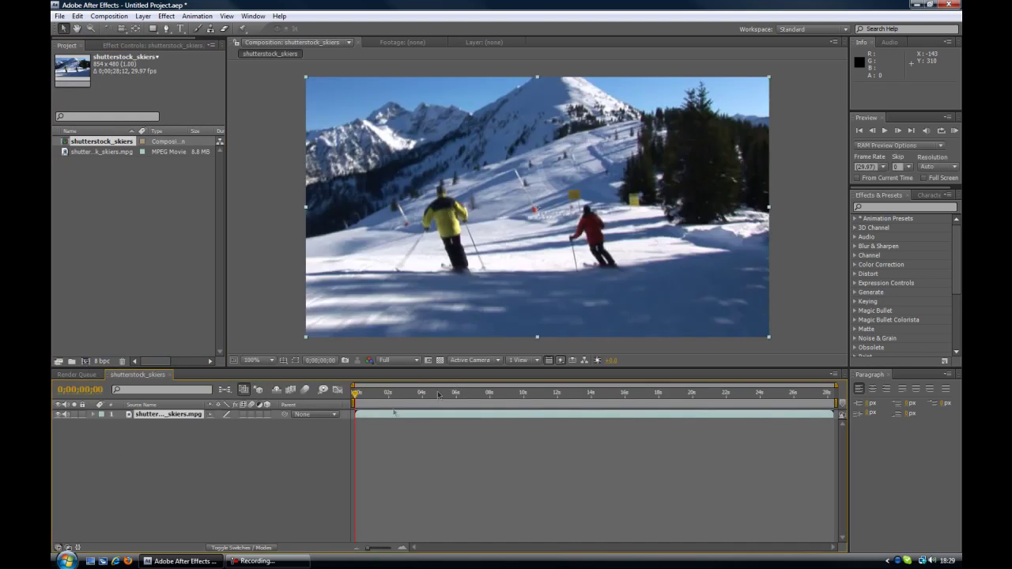
- Set the work area from about 2 s to 8 s and trim the composition to it
drag(357, 394, 390, 410)
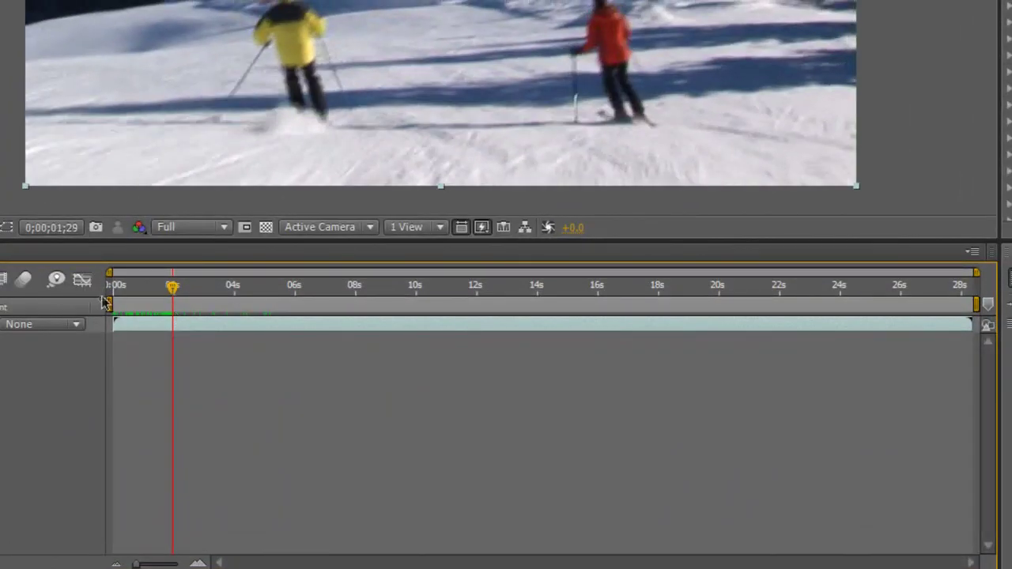
drag(111, 301, 169, 303)
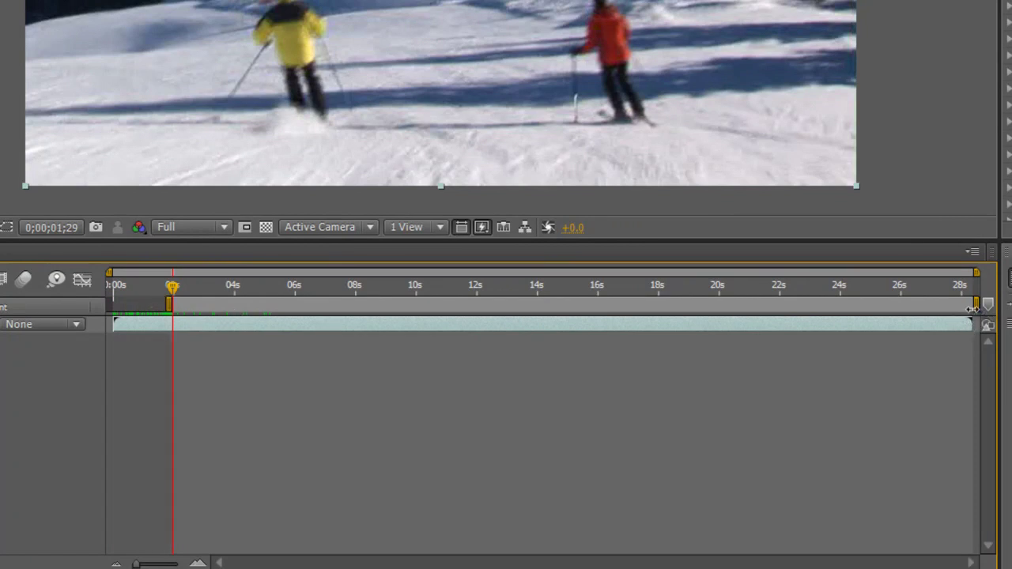
drag(971, 304, 357, 303)
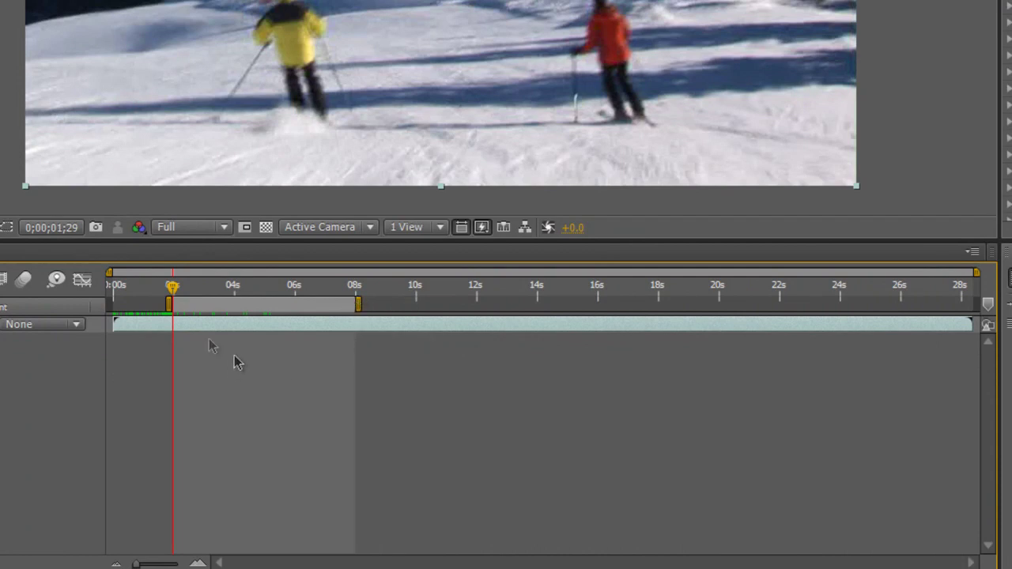
right_click(234, 305)
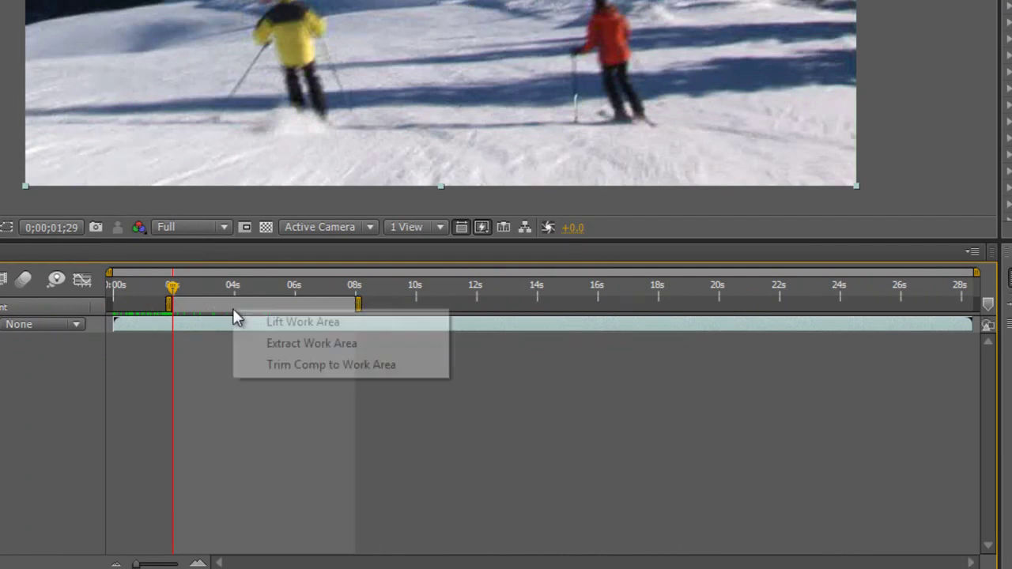
click(342, 371)
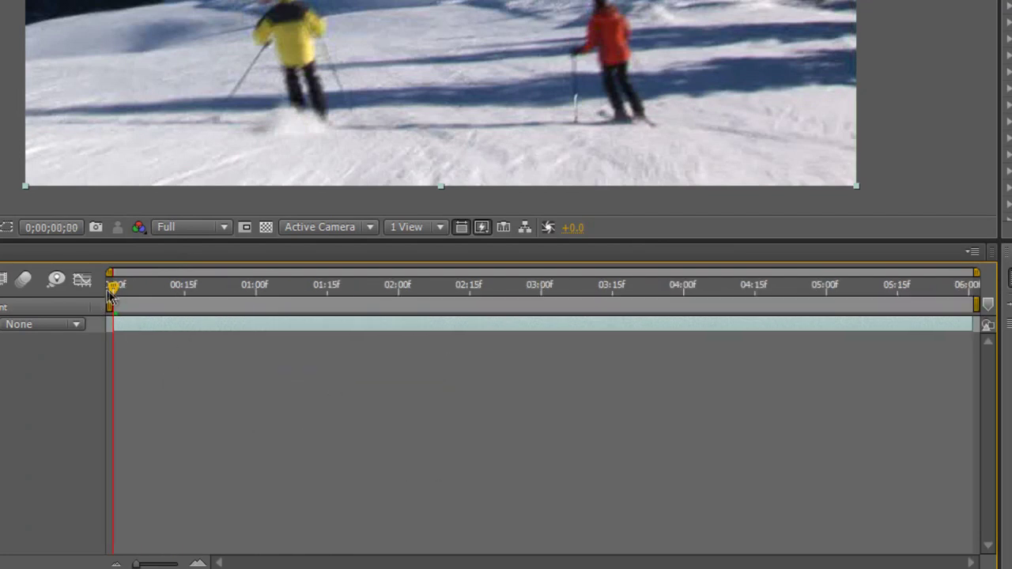
drag(114, 294, 113, 328)
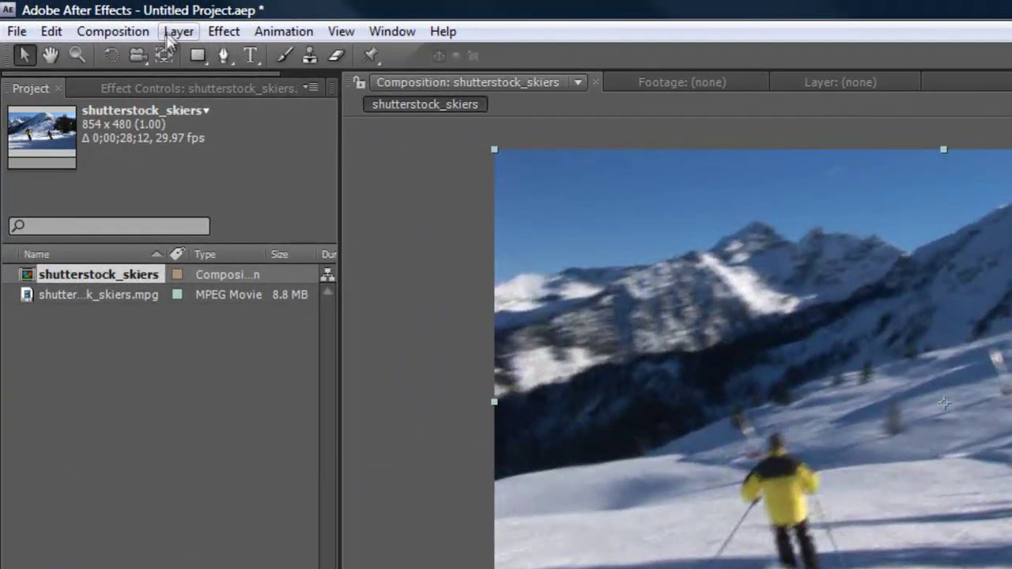
- Add a null object layer to the skiers composition
click(171, 33)
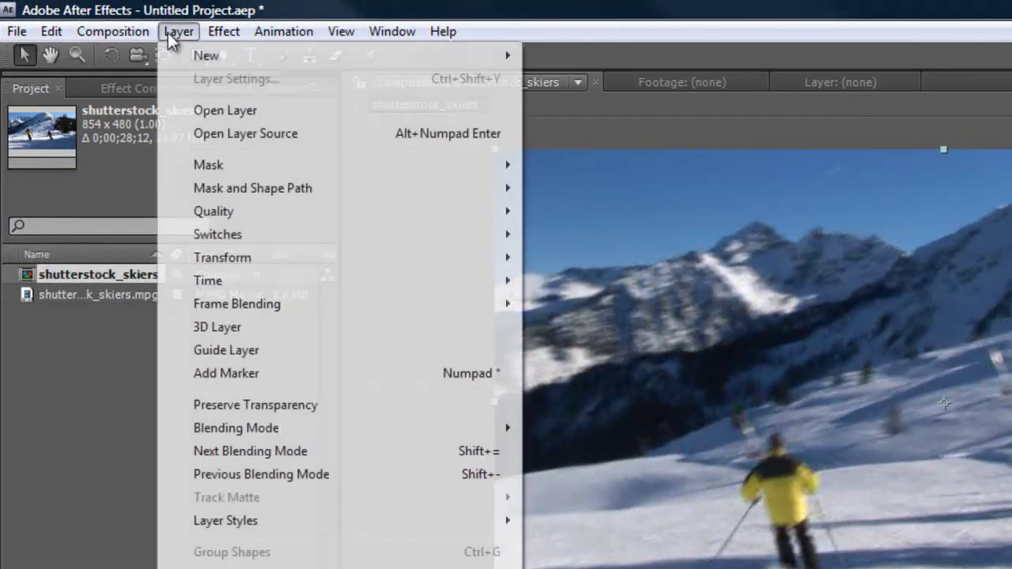
mouse_move(204, 57)
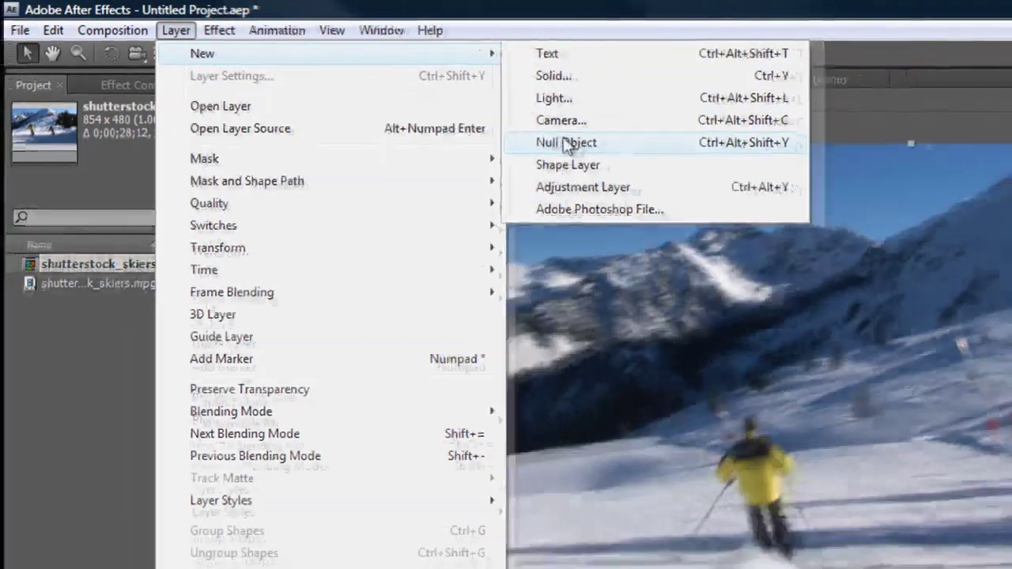
click(585, 148)
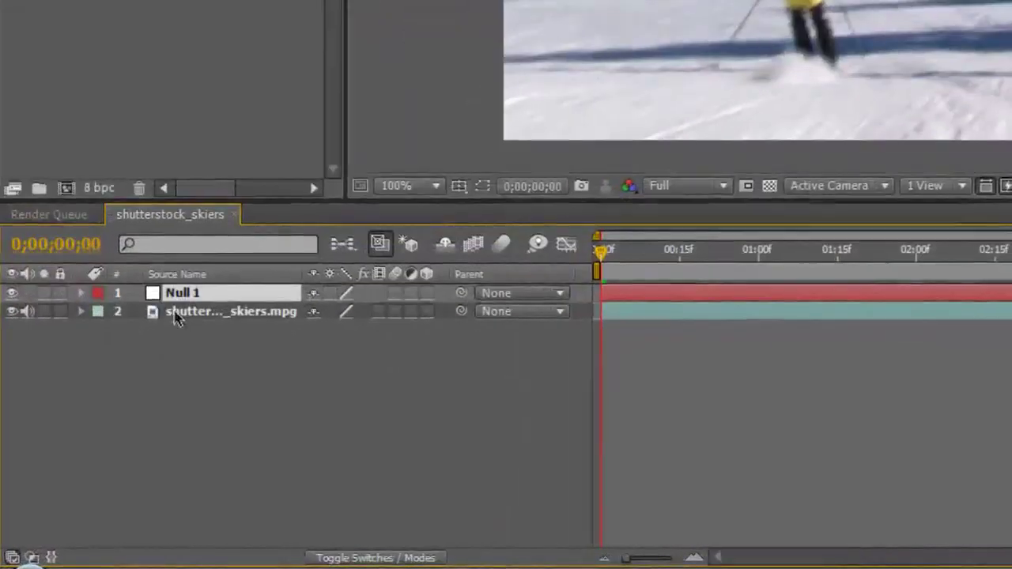
- Select the skiers footage layer and switch to the Motion Tracking workspace
click(179, 316)
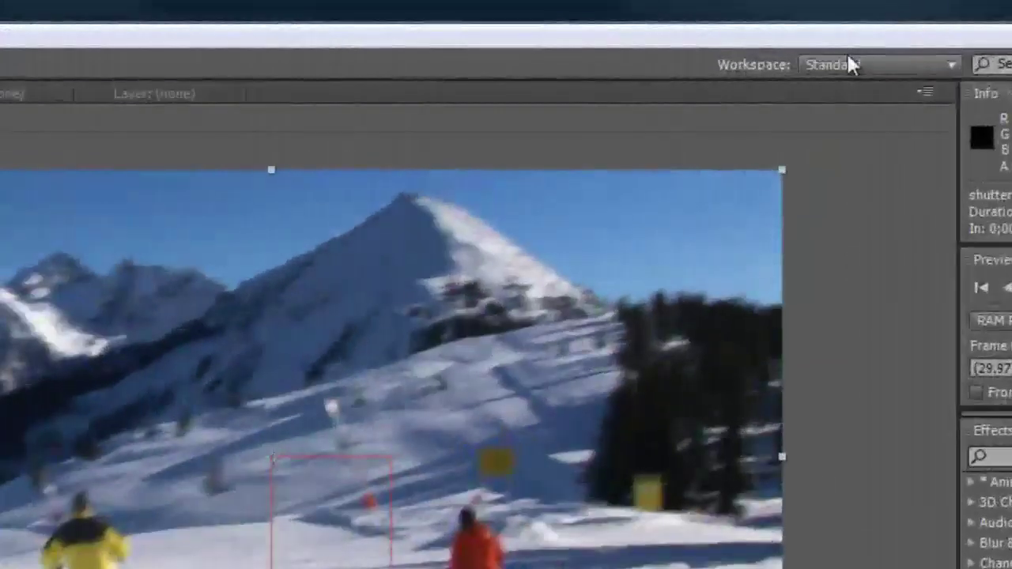
click(764, 49)
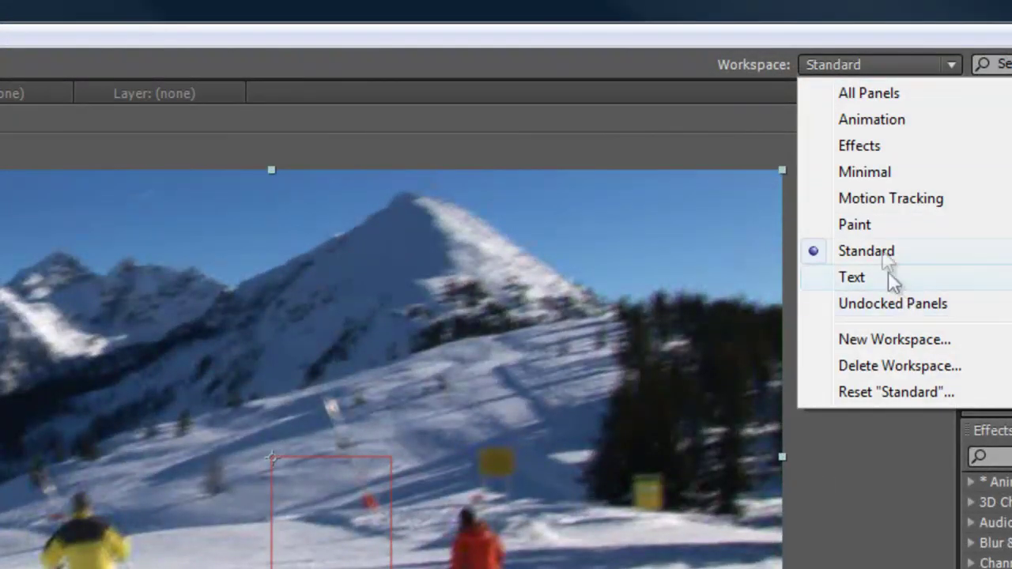
click(880, 198)
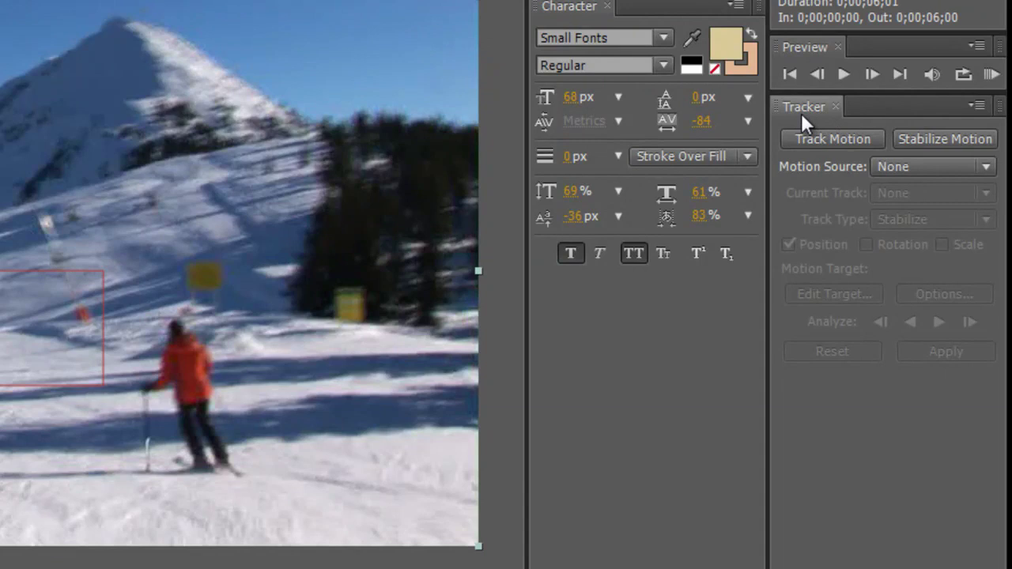
- Set up Track Motion with shutterstock_skiers.mpg as the motion source and the Null 1 layer as the motion target
click(833, 140)
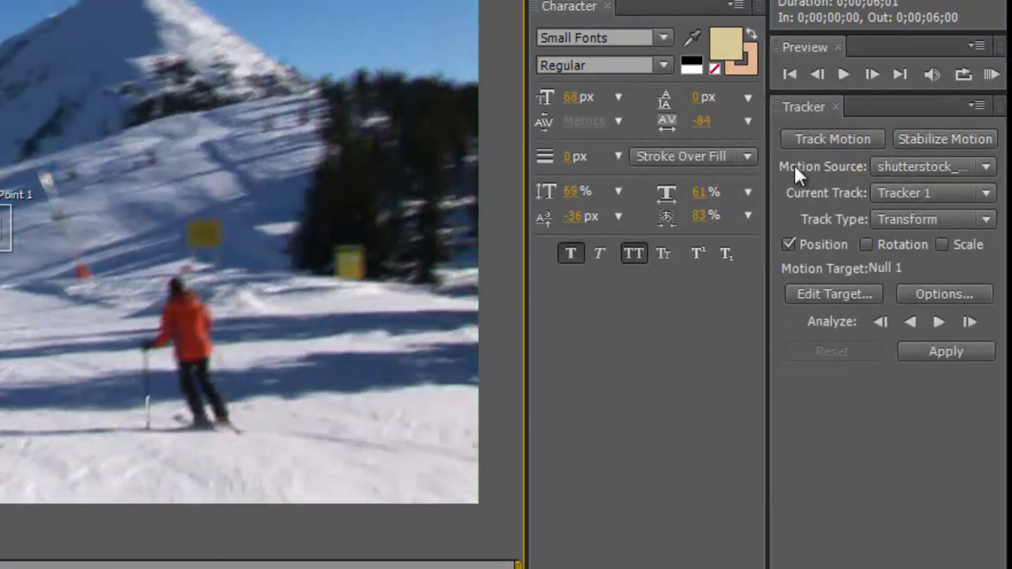
click(909, 165)
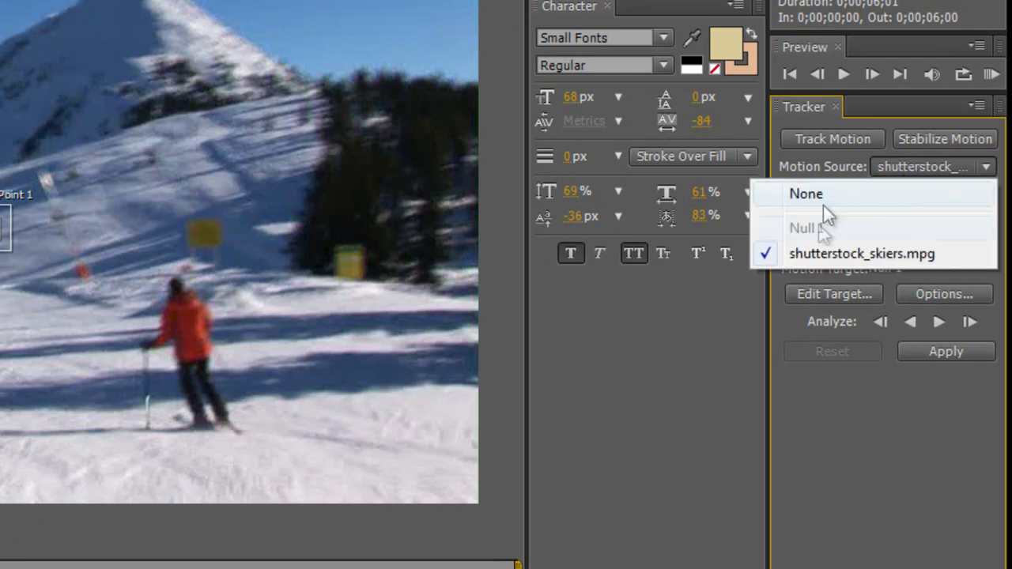
click(830, 255)
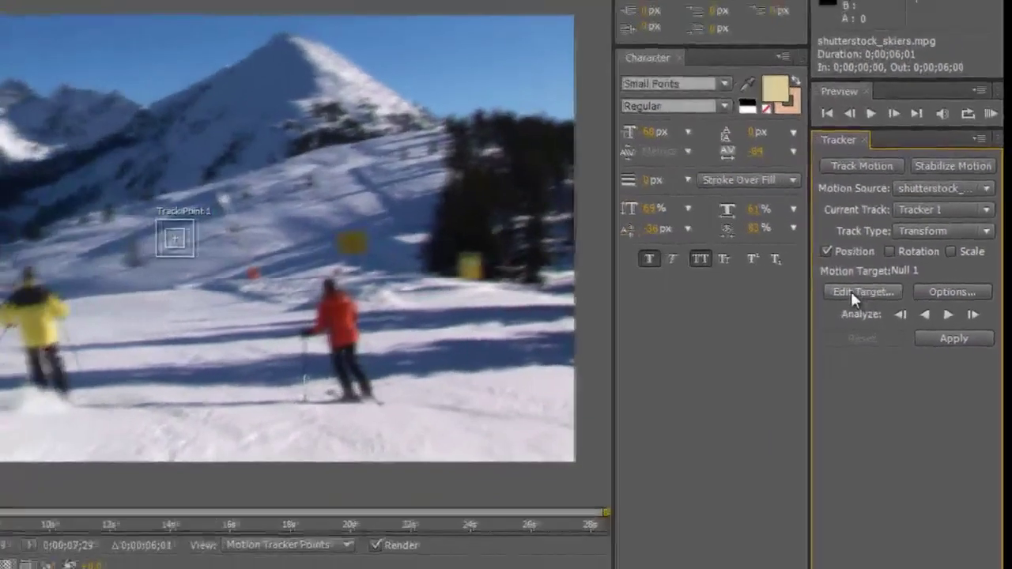
click(863, 291)
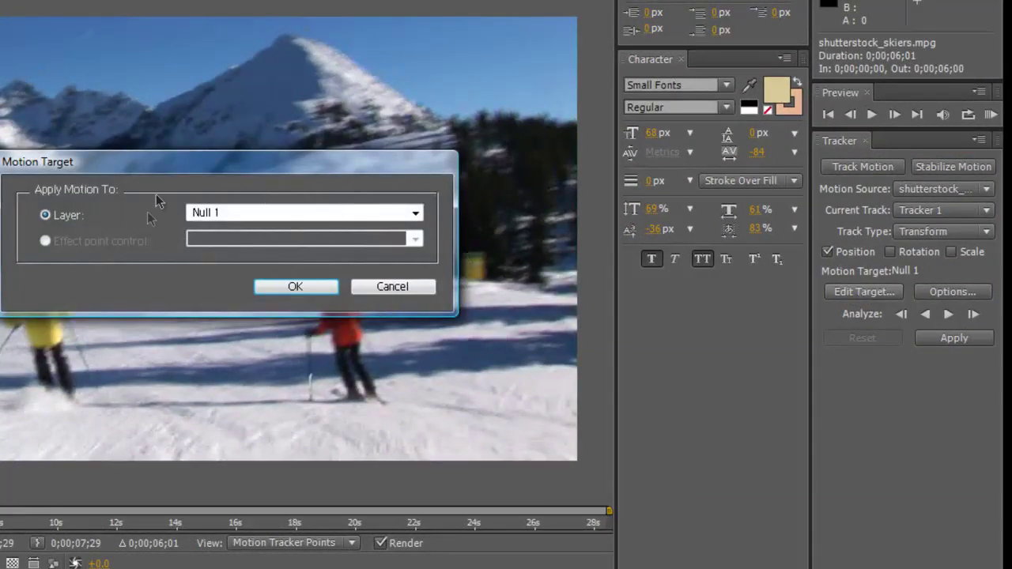
click(45, 216)
click(294, 288)
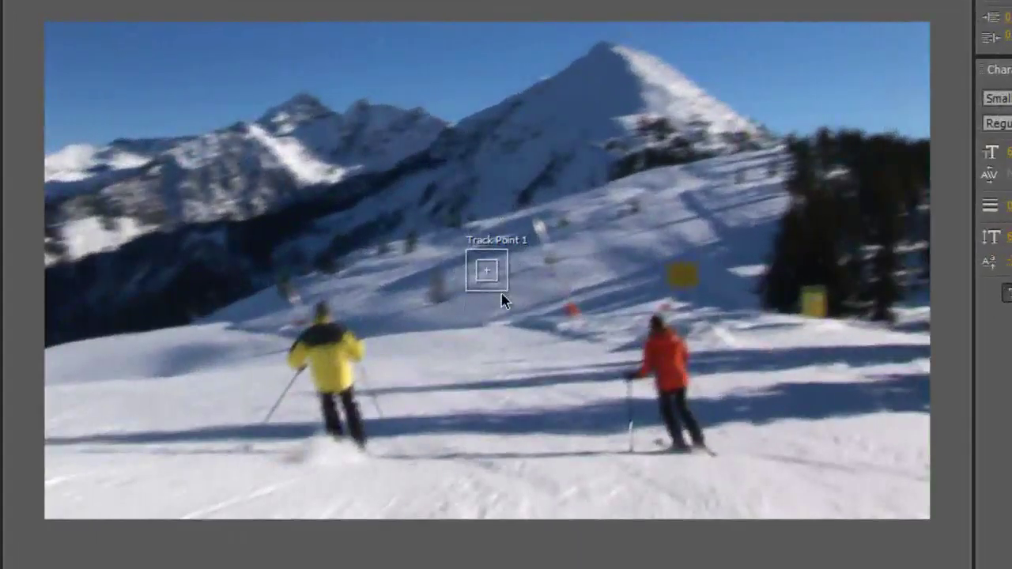
- Examine the inner and outer boxes of Track Point 1 up close
key(period)
key(period)
key(period)
key(comma)
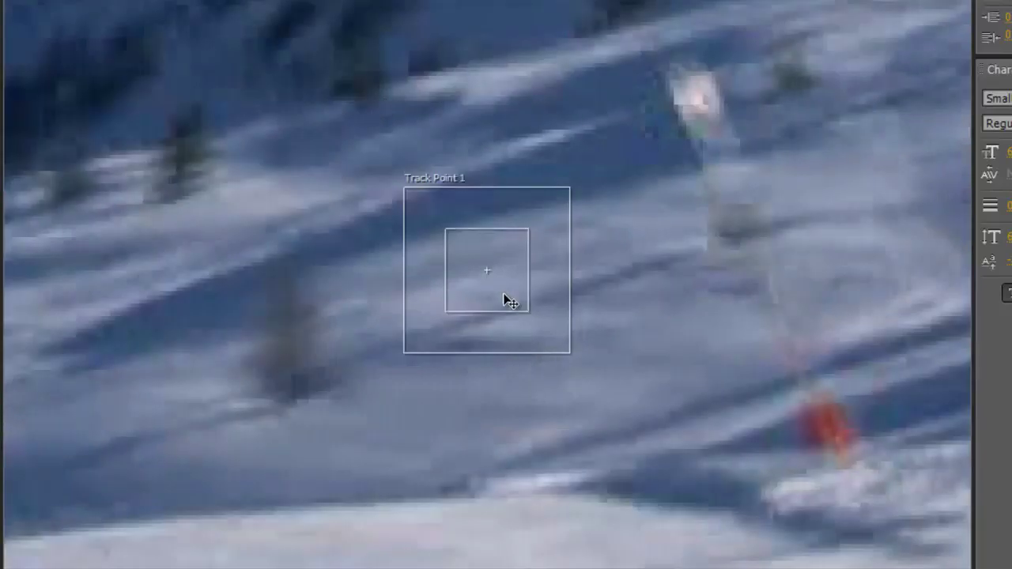
key(comma)
key(period)
key(period)
key(comma)
key(comma)
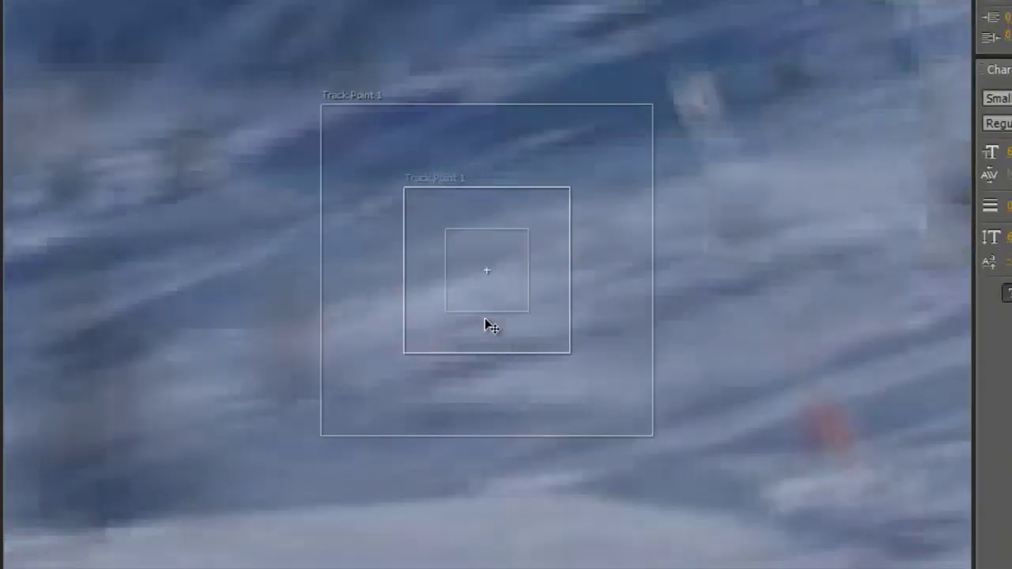
key(period)
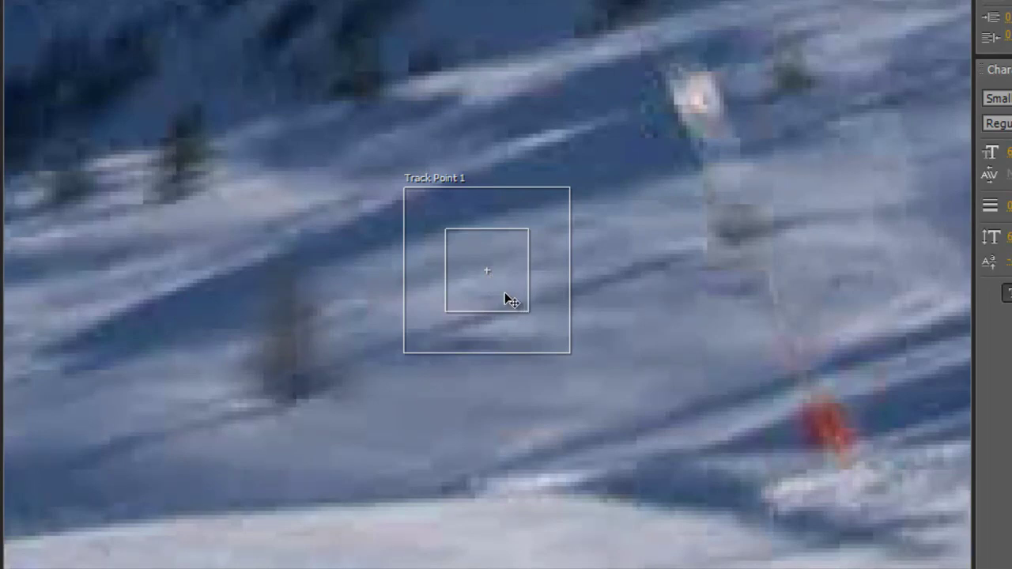
- Place Track Point 1 on the red skier's head and analyze the motion forward through the clip
mouse_move(510, 301)
mouse_down()
mouse_move(451, 339)
mouse_move(501, 300)
mouse_up()
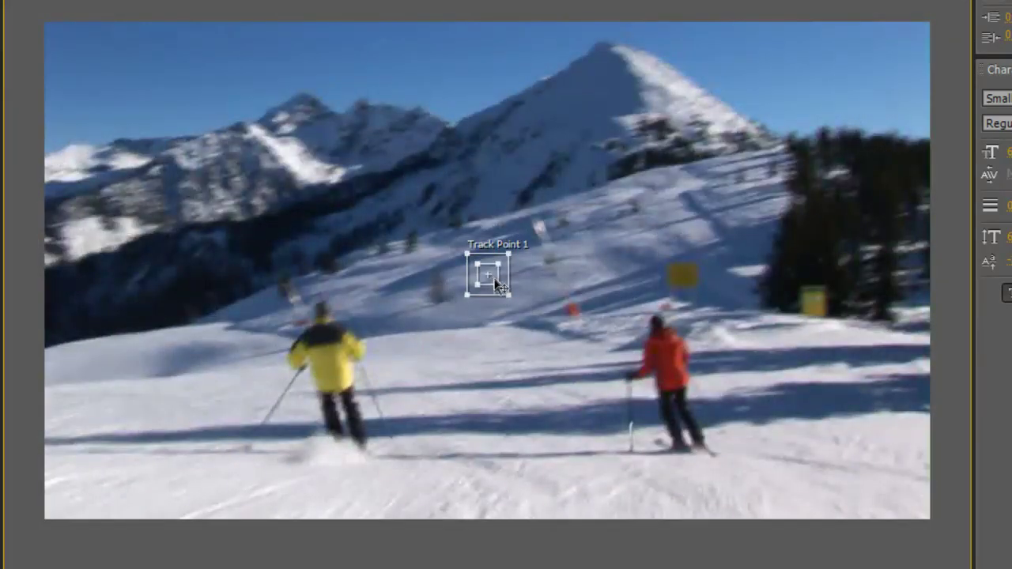
drag(491, 282, 657, 329)
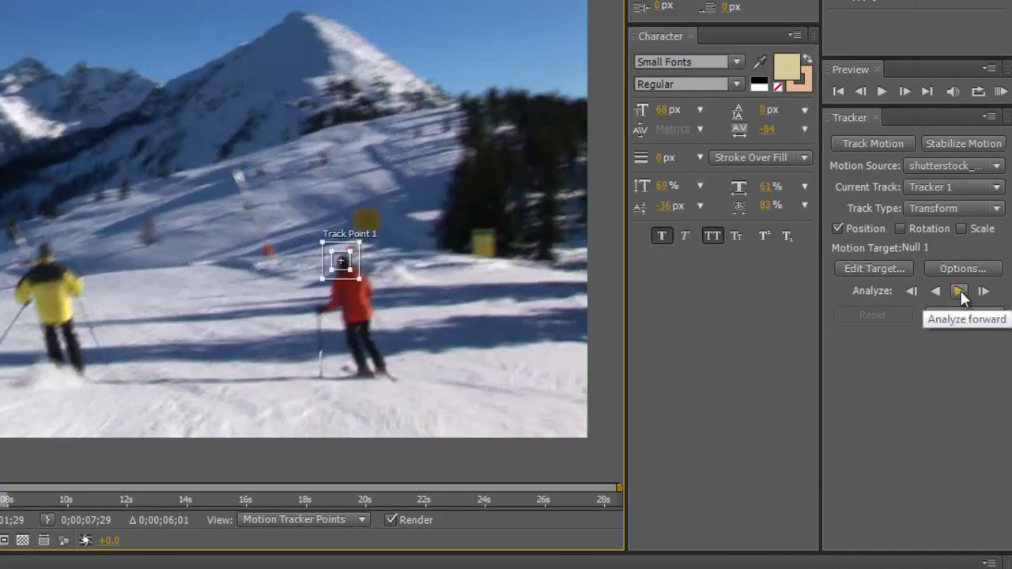
click(958, 291)
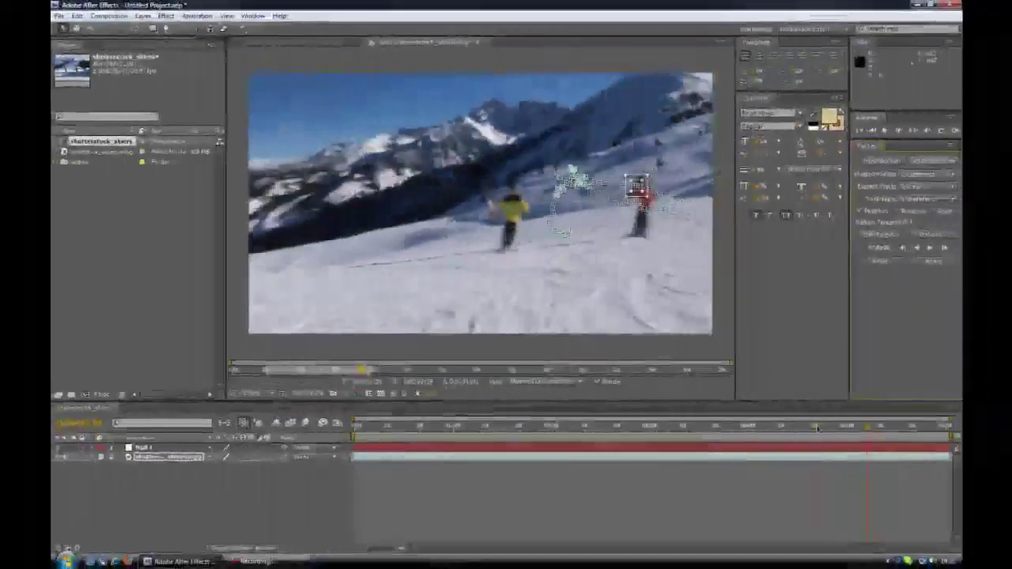
- Review the track up to the end of the clip and apply it to the null in X and Y
drag(889, 431, 947, 428)
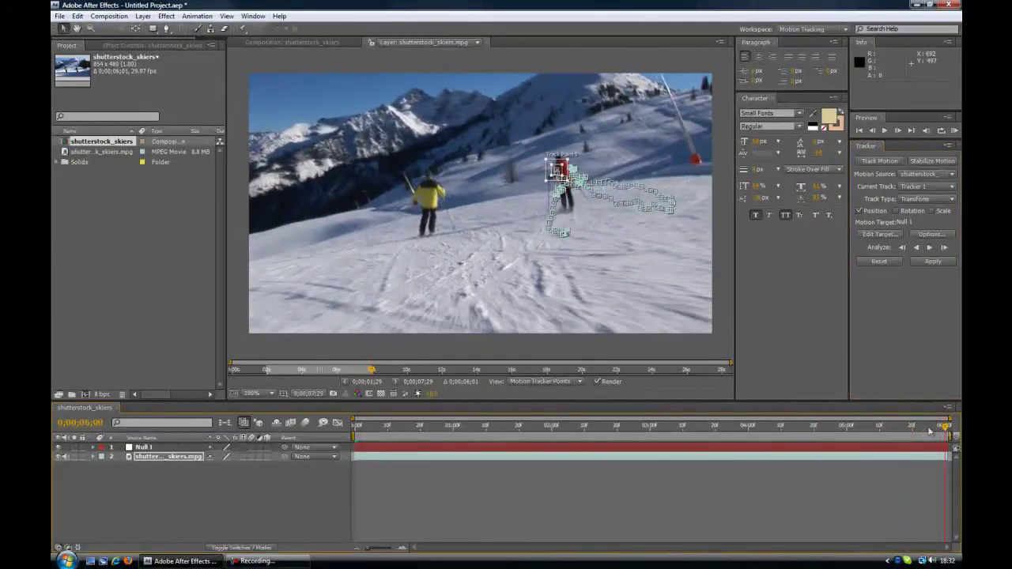
click(934, 262)
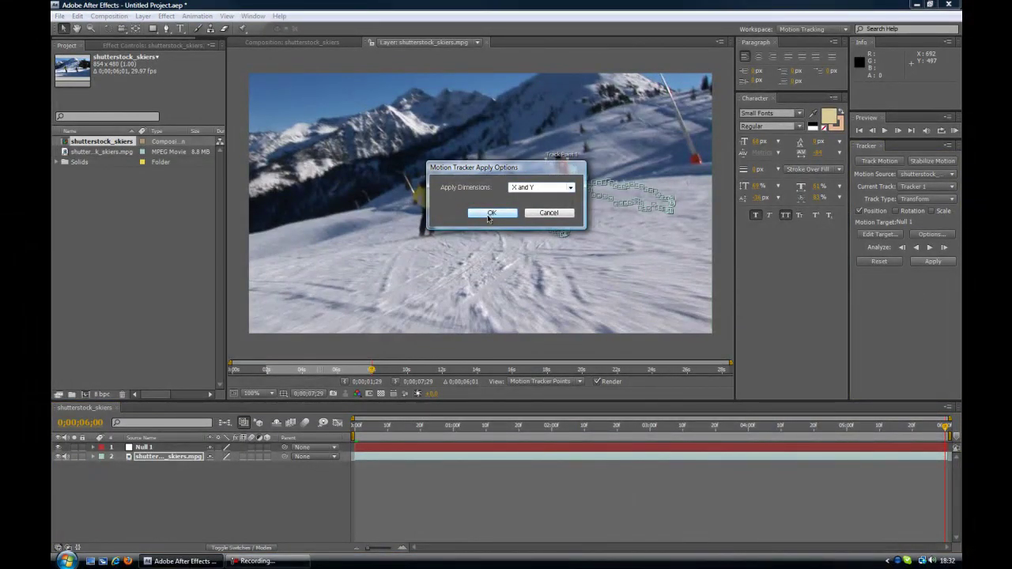
click(491, 212)
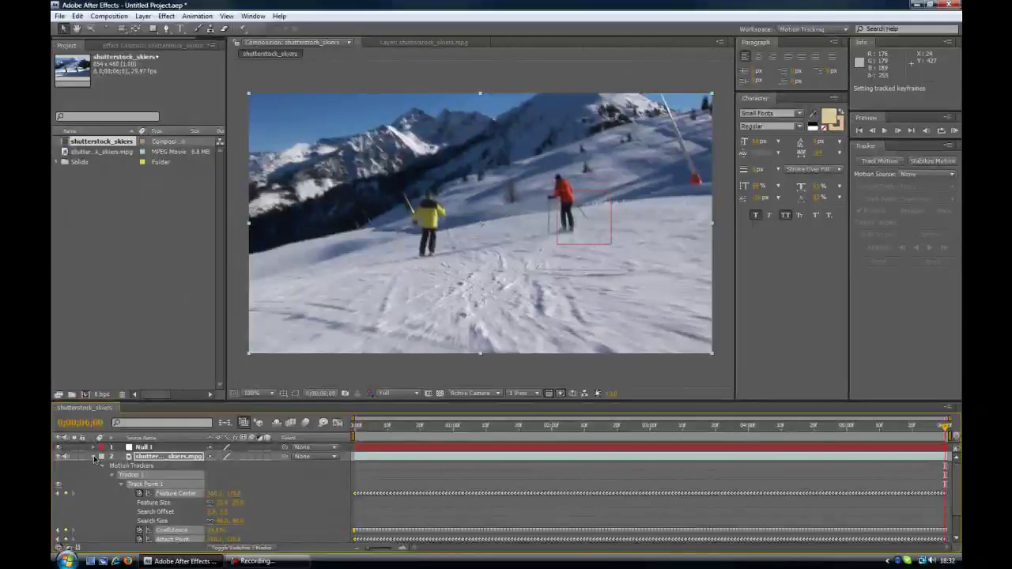
click(93, 457)
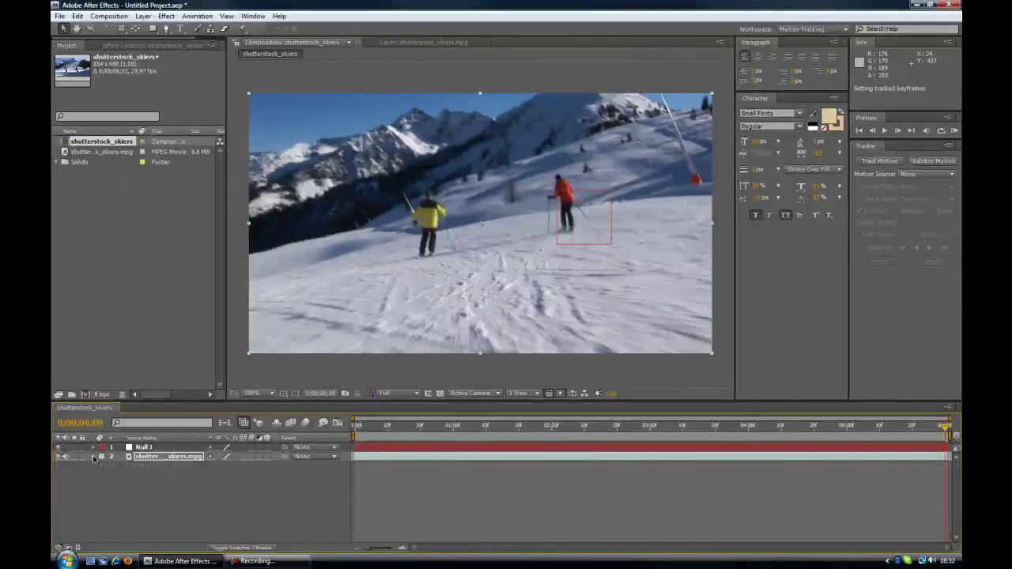
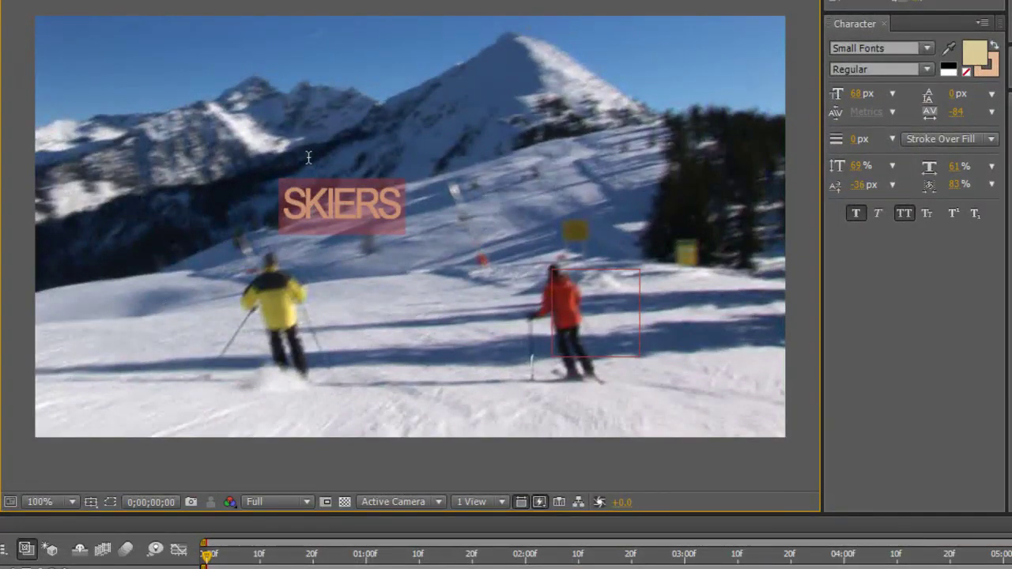
- Change the fill colour of the SKIERS text to white (FFFFFF) and slightly enlarge its font size
click(974, 53)
drag(13, 51, 2, 10)
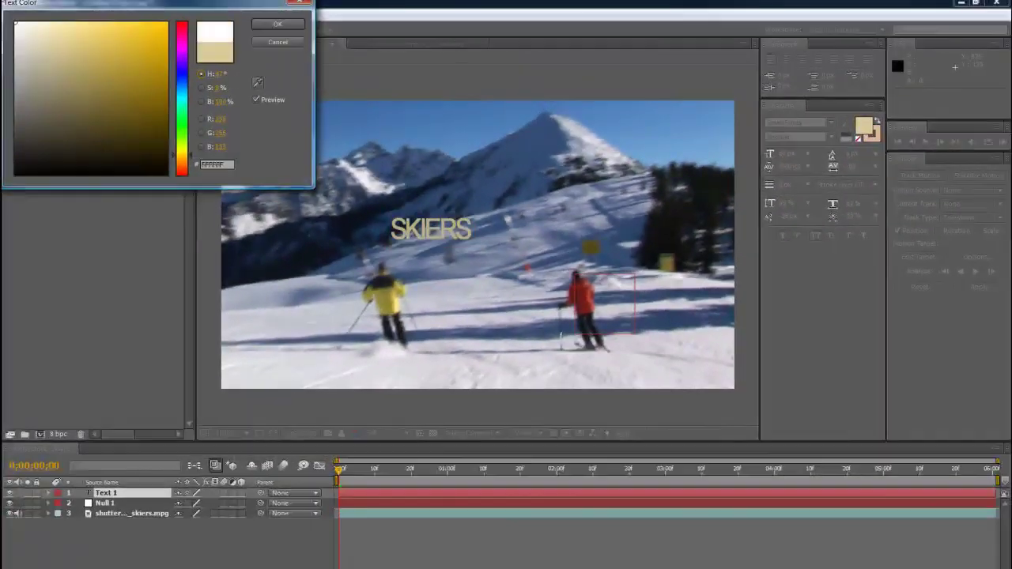
click(277, 24)
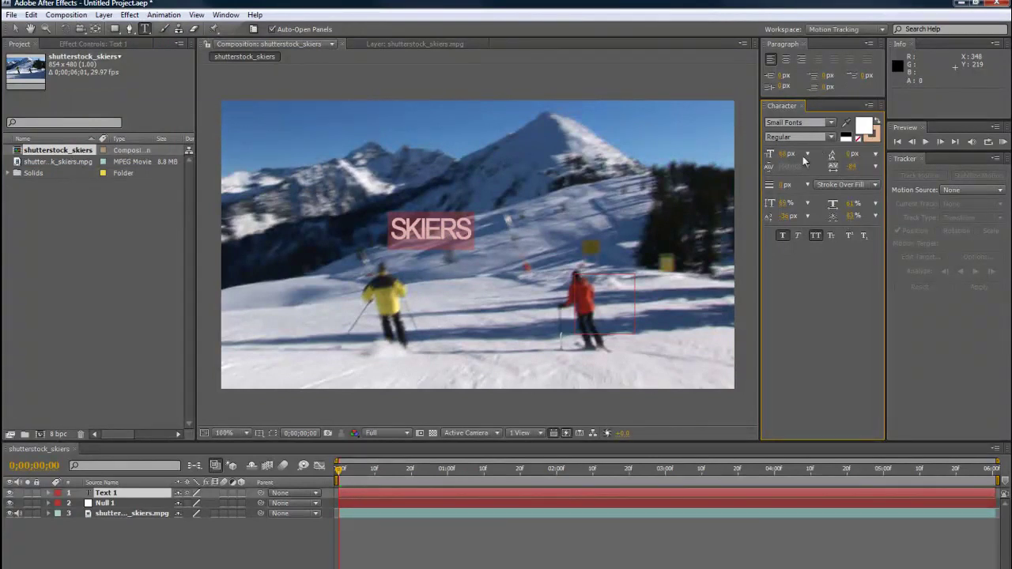
drag(785, 157, 805, 162)
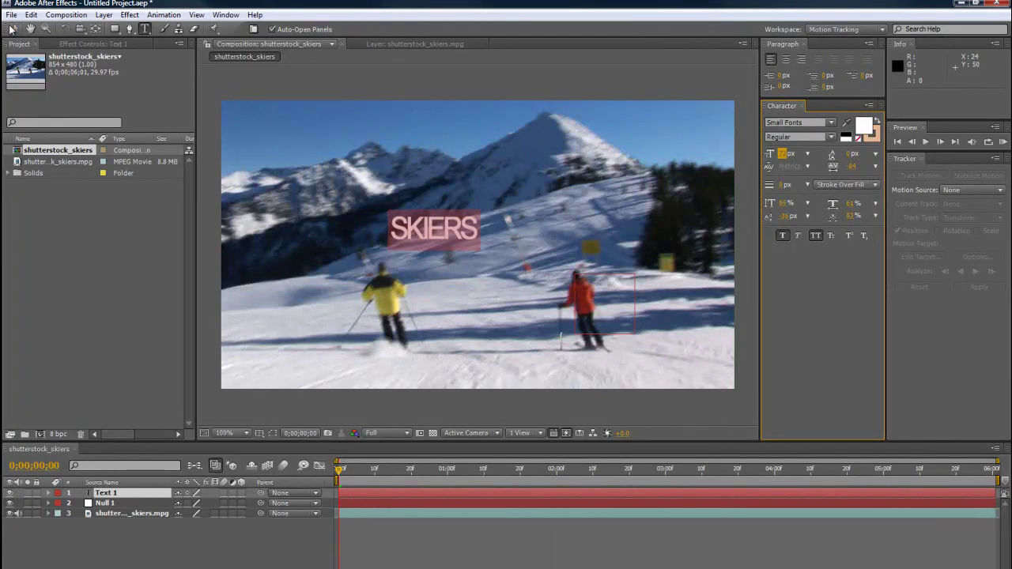
- Move the SKIERS text above the red skier to about 500, 214 and parent its layer to Null 1
click(11, 28)
drag(436, 230, 569, 241)
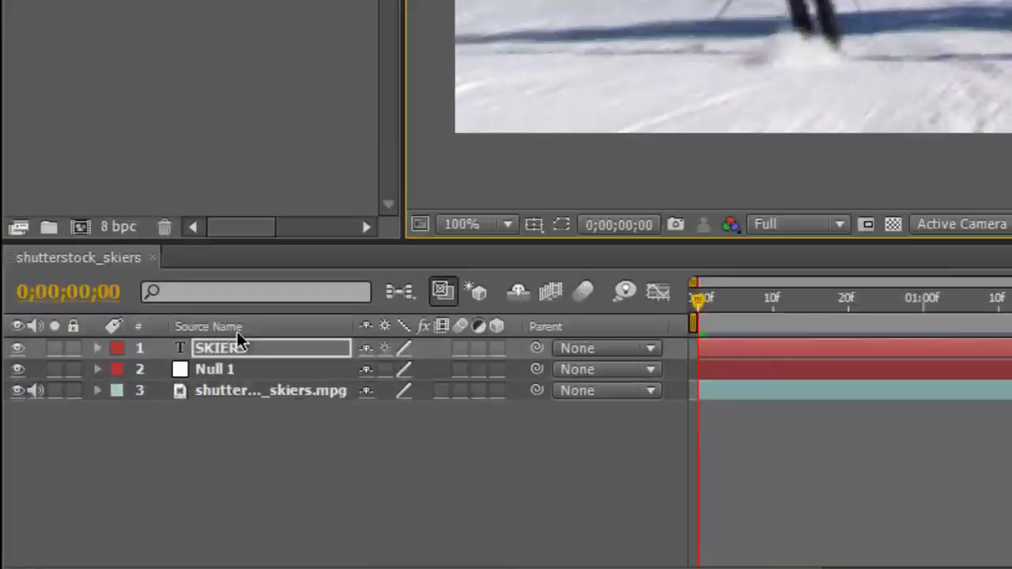
click(536, 348)
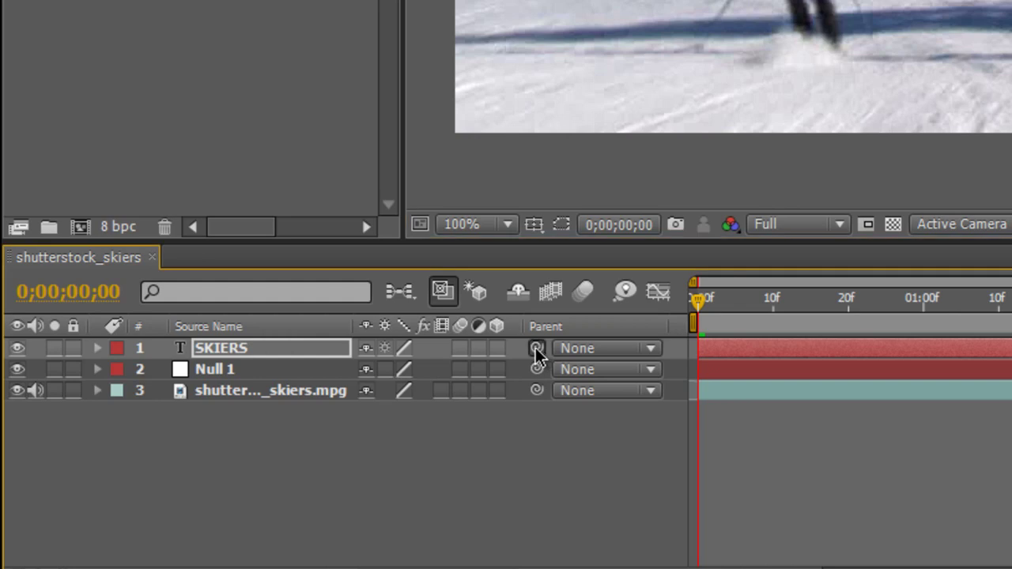
drag(536, 353, 208, 368)
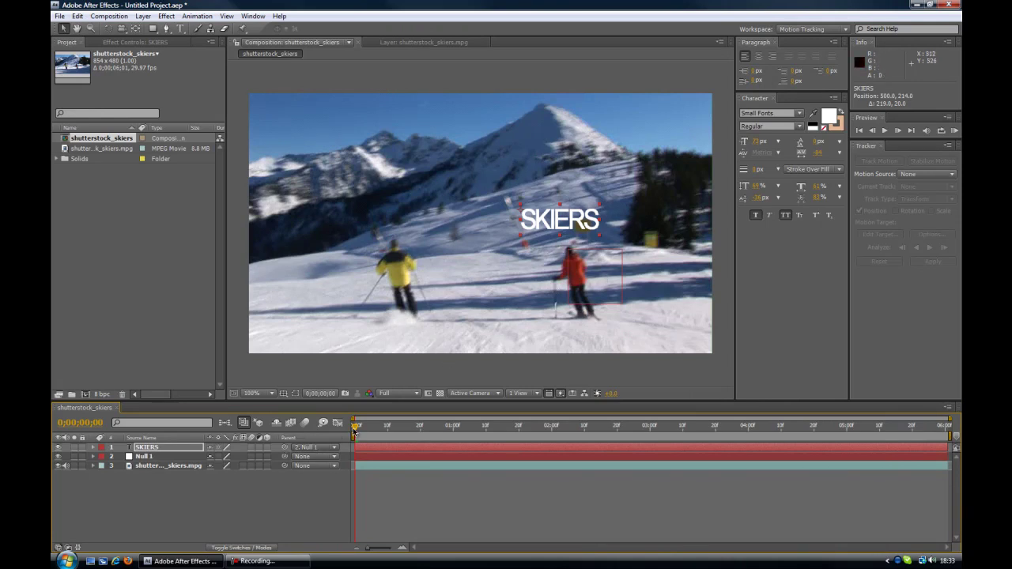
- Scrub through the clip and play a RAM preview to check how the SKIERS text follows the red skier, and deselect the layer
drag(355, 431, 871, 447)
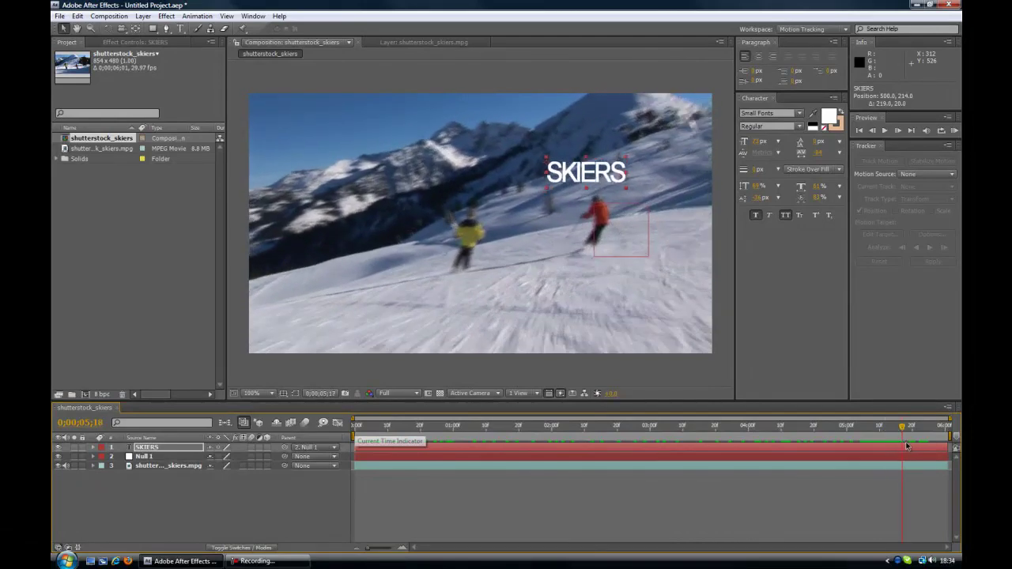
drag(923, 445, 910, 448)
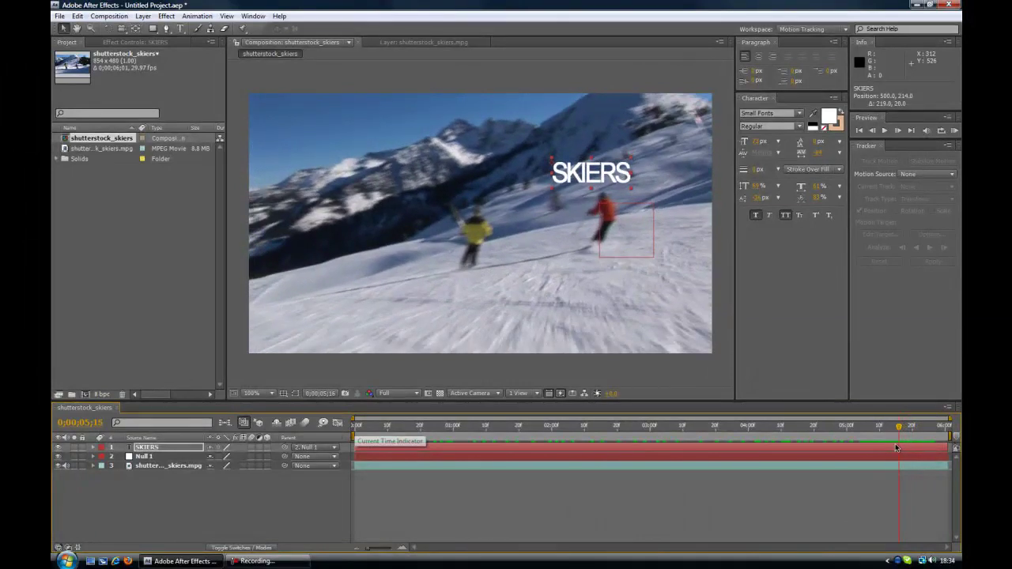
drag(788, 452, 847, 451)
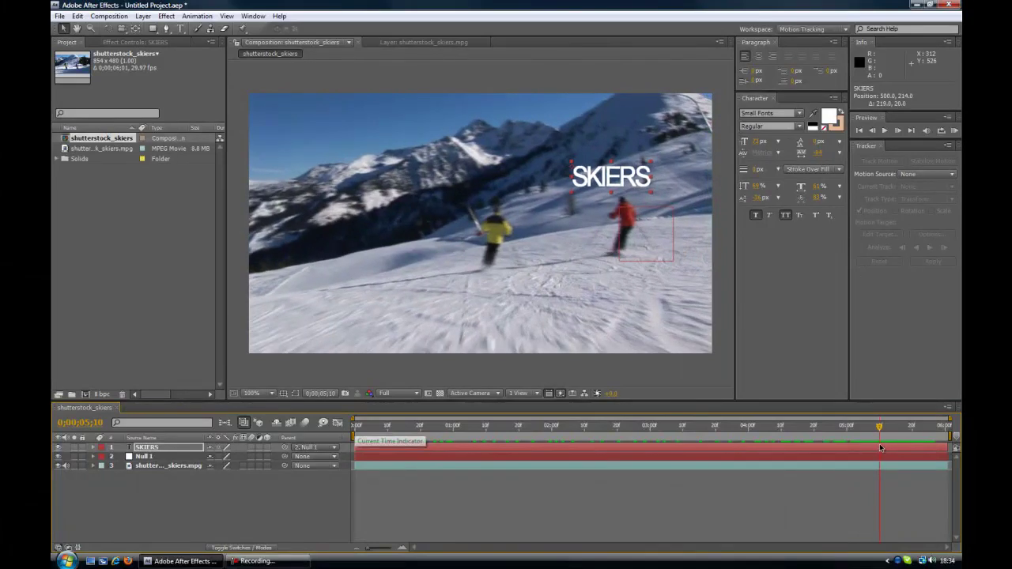
drag(886, 447, 908, 445)
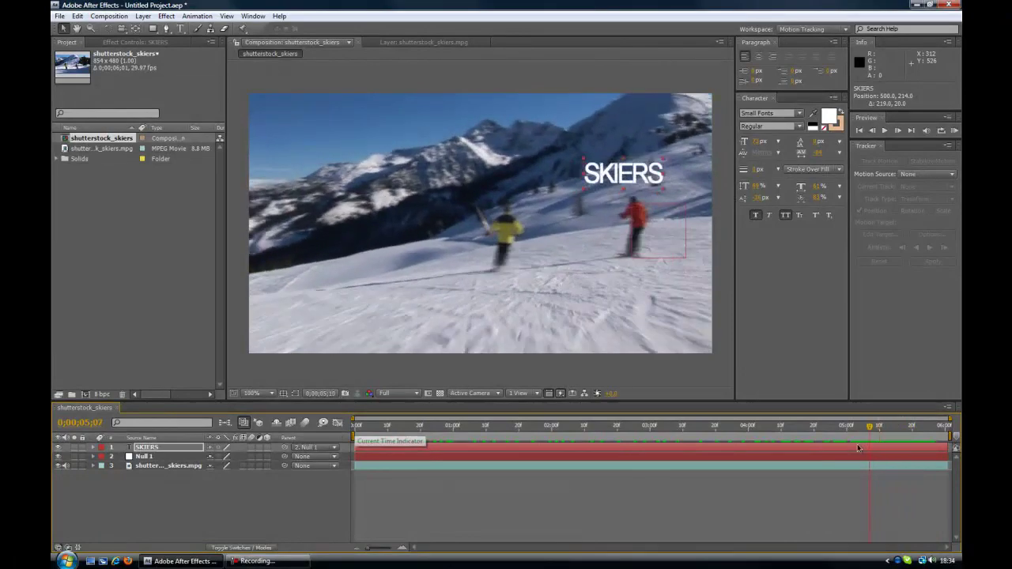
drag(600, 457, 724, 461)
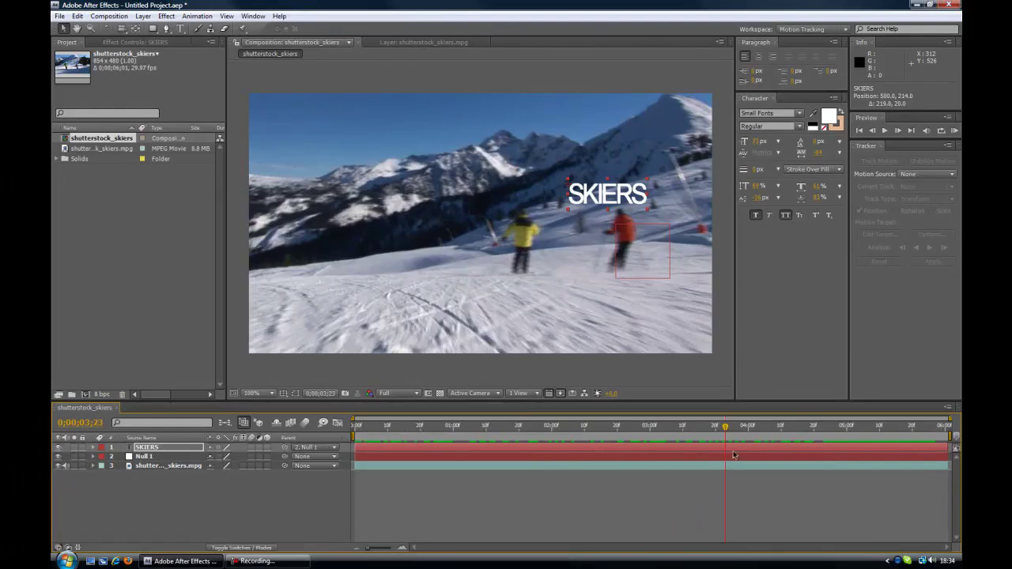
key(KP_0)
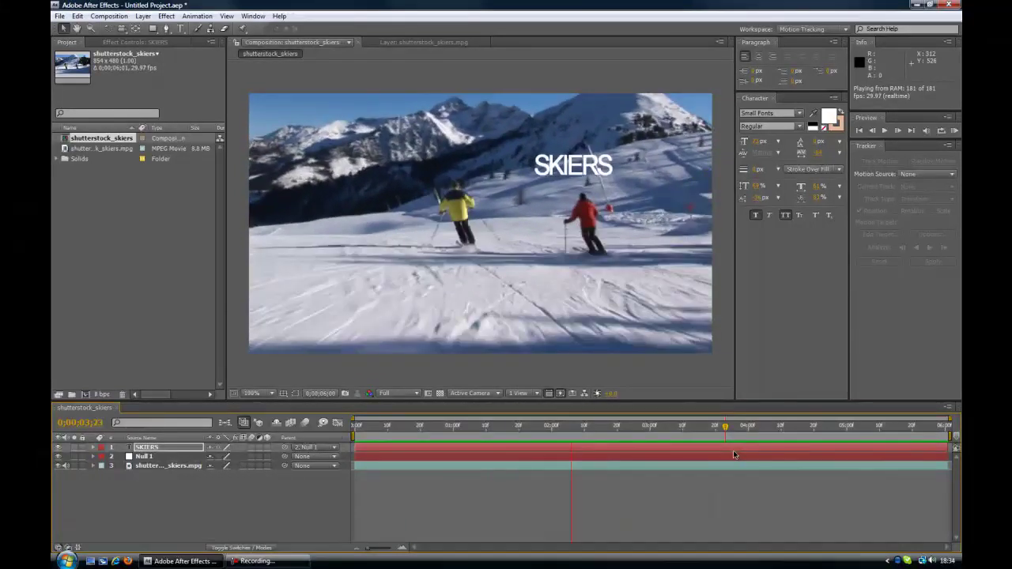
key(space)
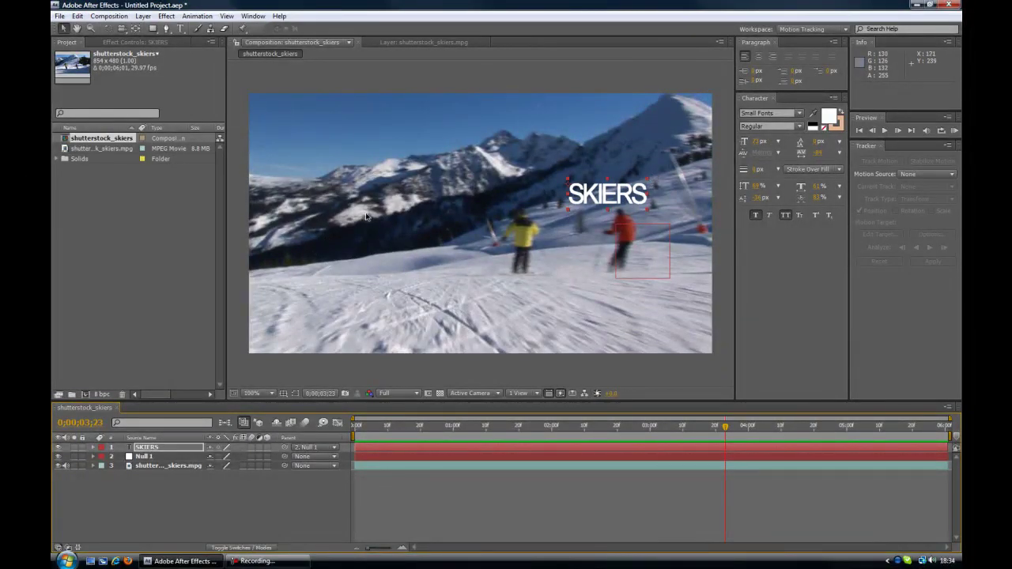
click(168, 487)
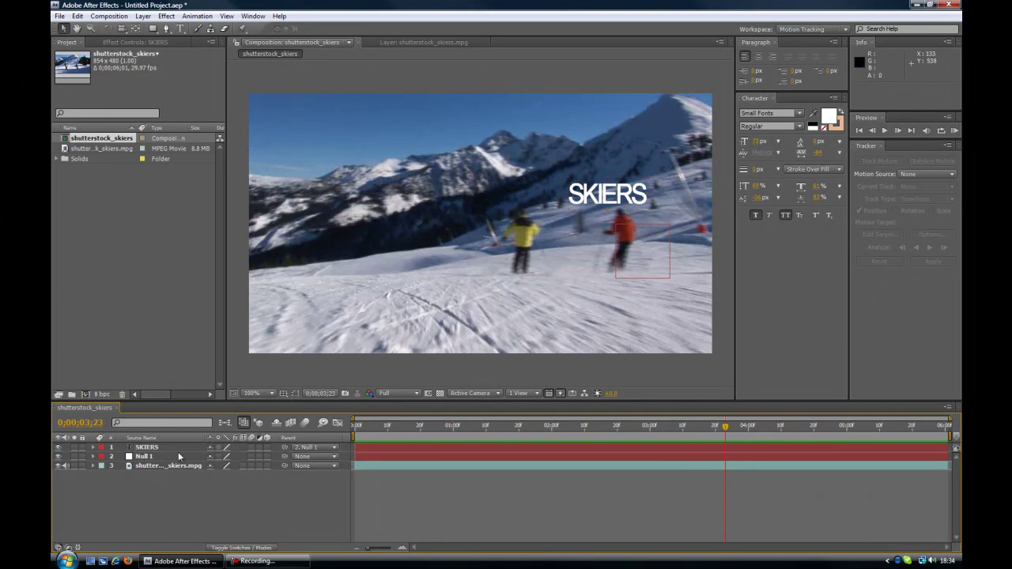